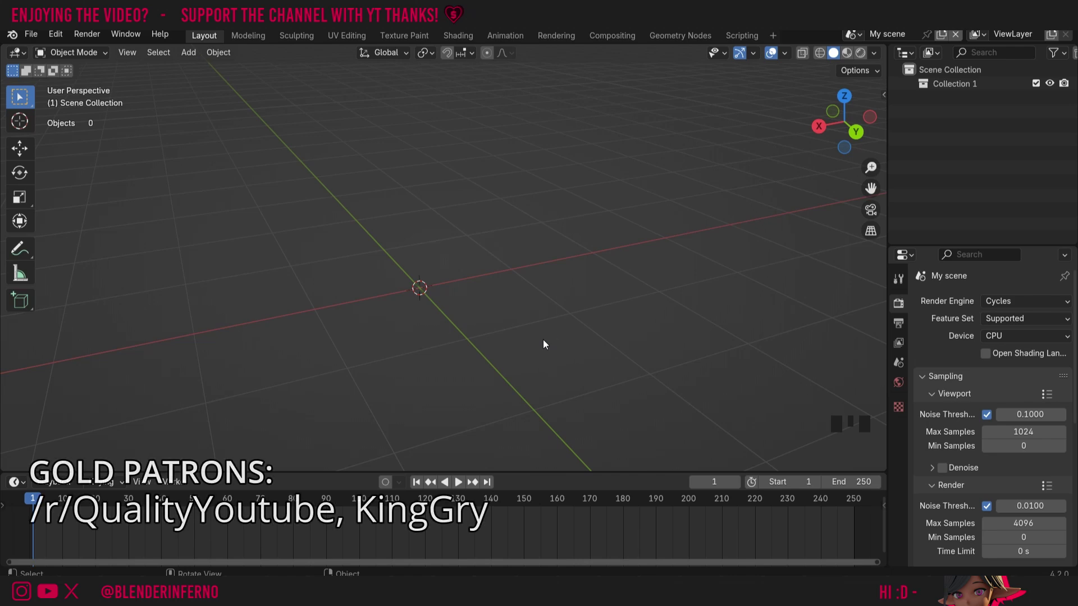
Add a cube mesh to the empty scene from the Shift+A Mesh menu.
key("shift+a")
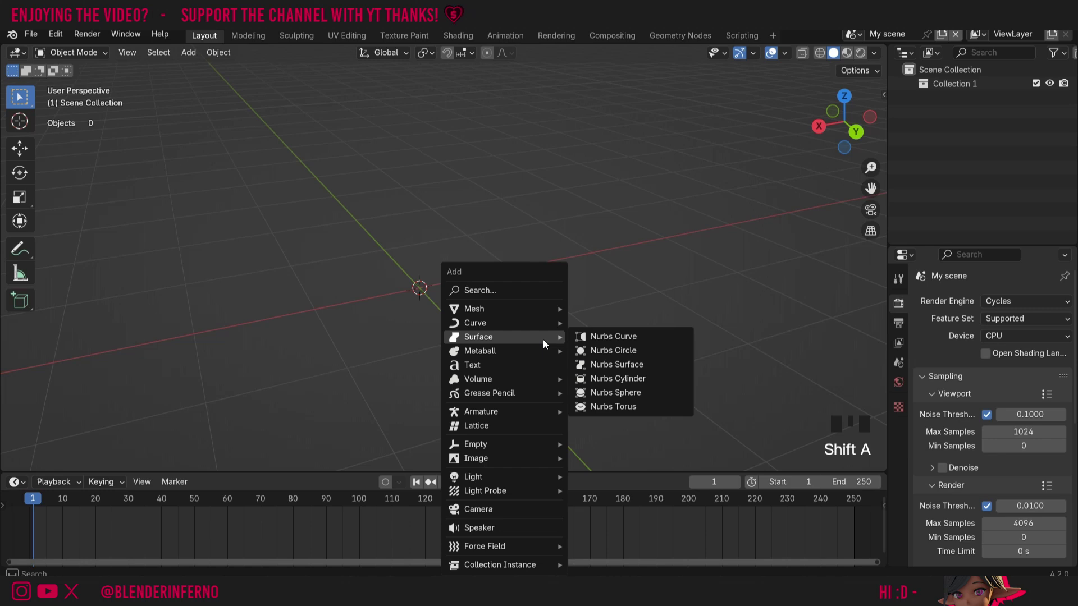
mouse_move(551, 309)
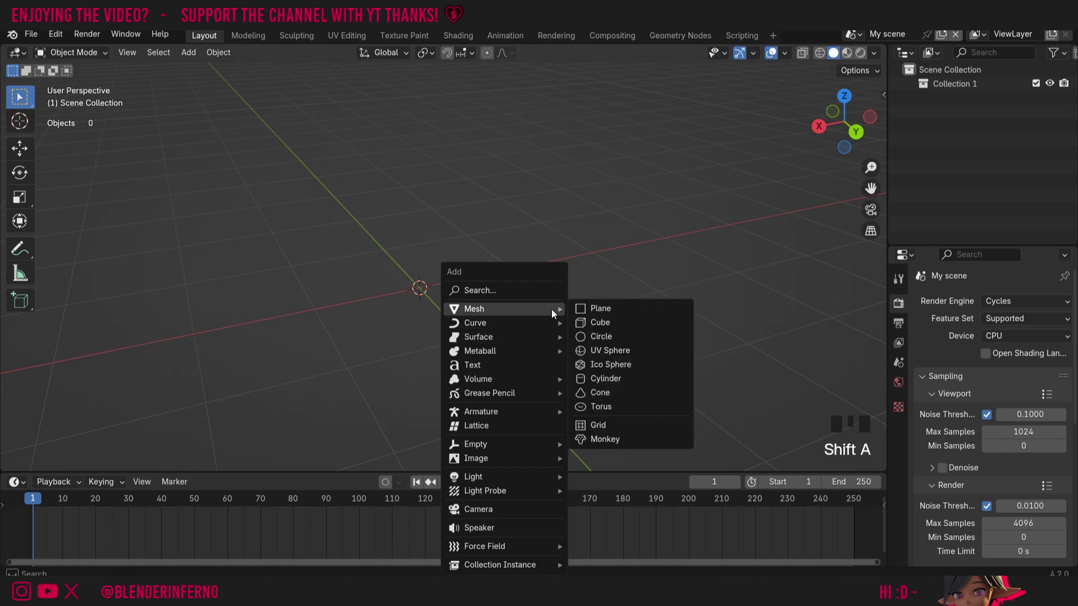
left_click(609, 321)
Enter Edit Mode, deselect all cube geometry, orbit to a top-down angle, and show viewport overlays.
key("Tab")
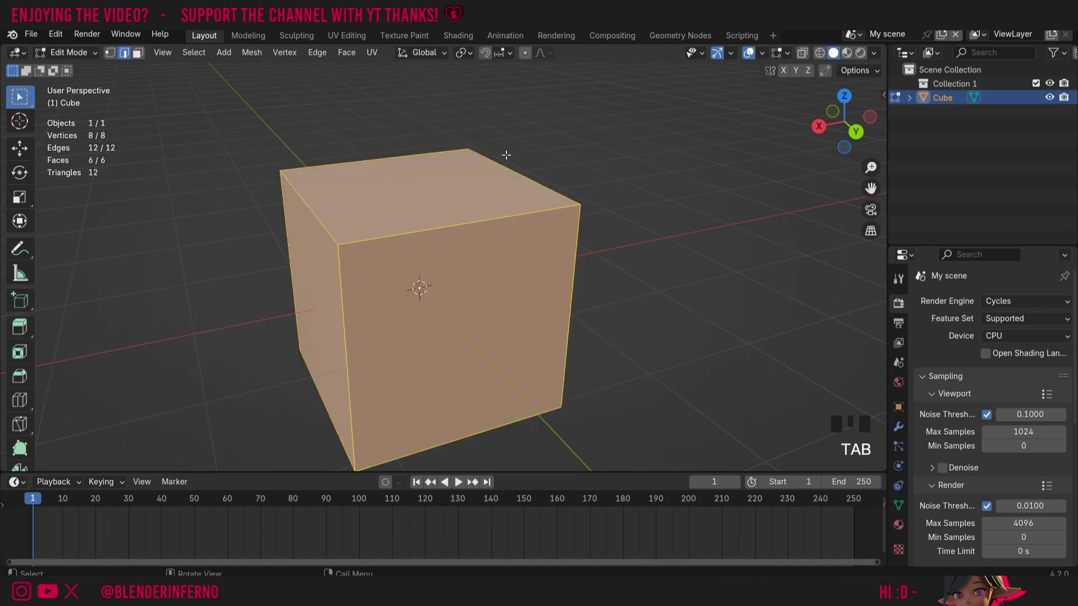
left_click_drag(845, 121, 808, 125)
left_click(567, 193)
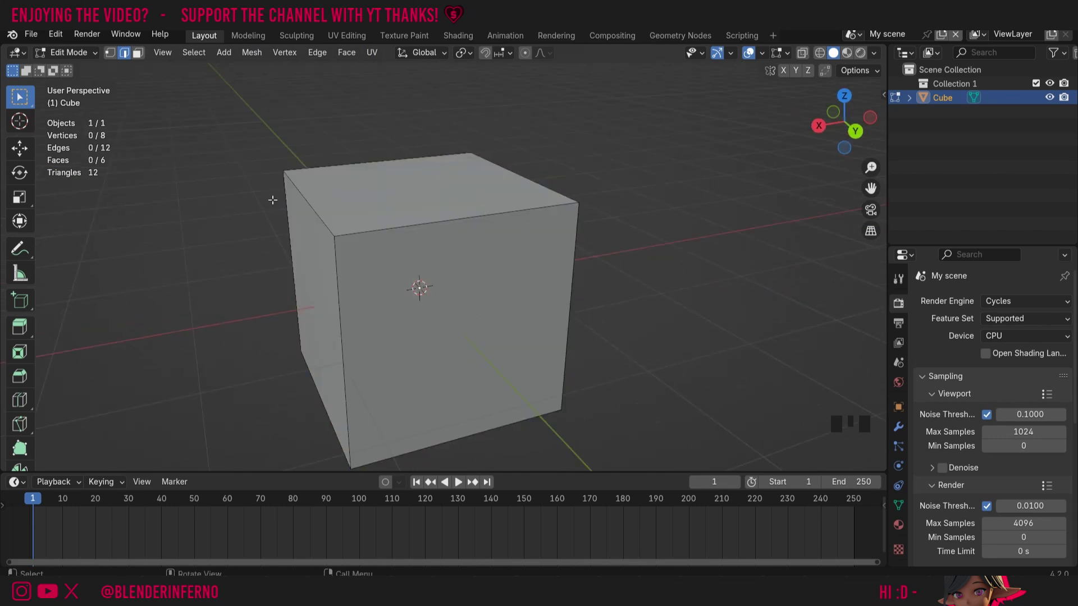
left_click_drag(841, 119, 421, 181)
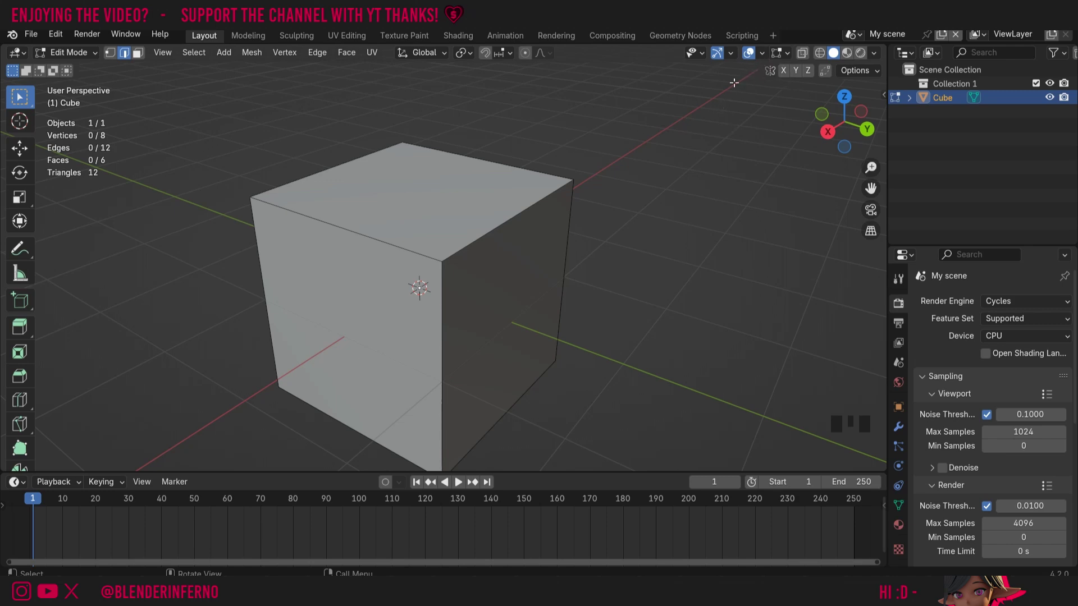
left_click(762, 53)
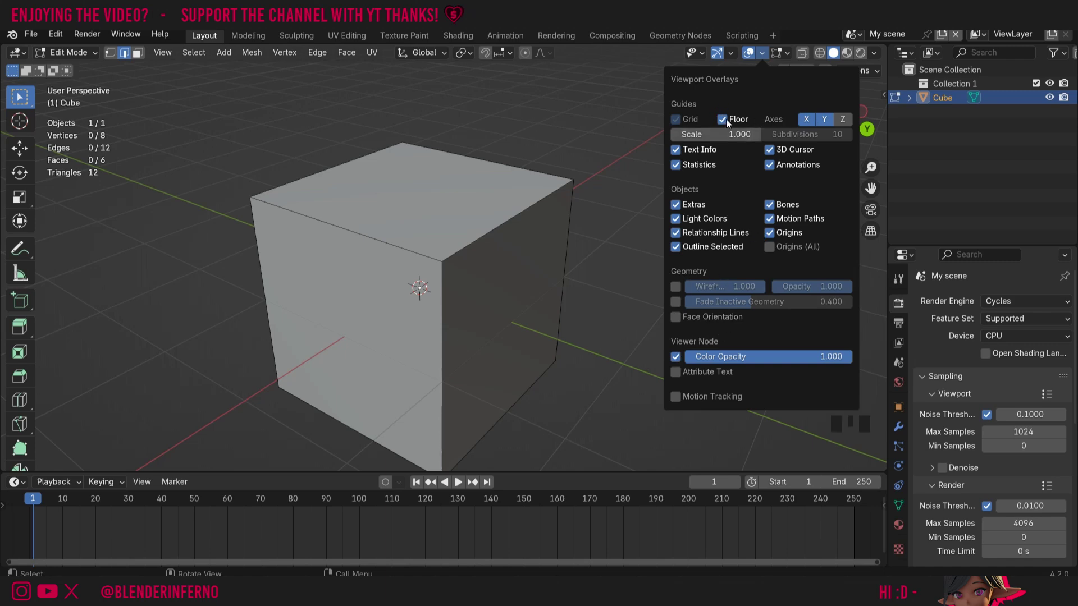
Hide the X axis line and enable Face Orientation so the cube's faces show blue.
left_click(808, 121)
left_click(823, 119)
left_click(723, 117)
left_click(723, 118)
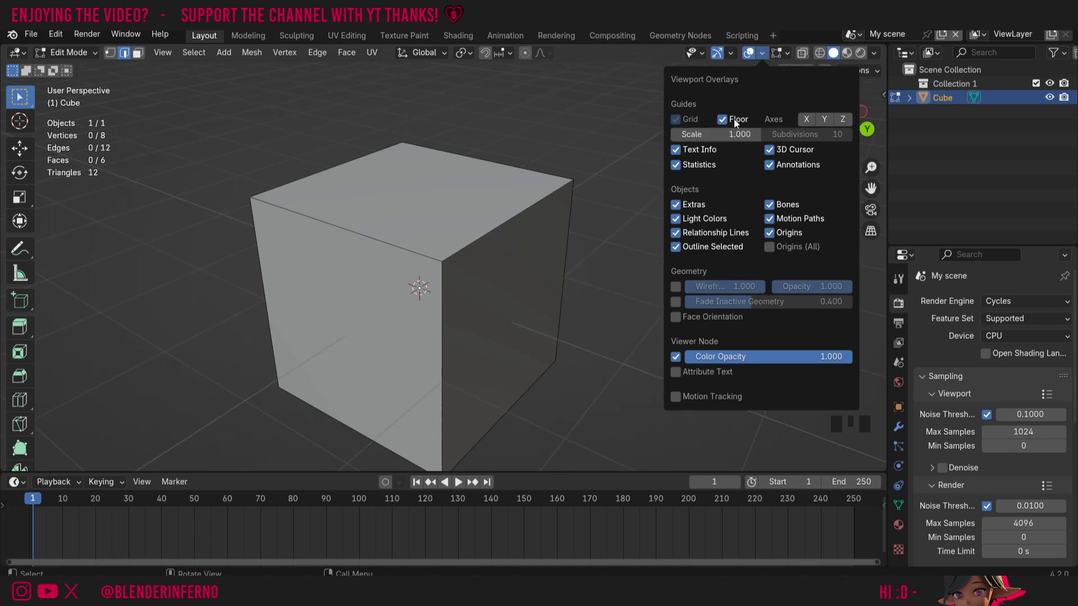
left_click(822, 120)
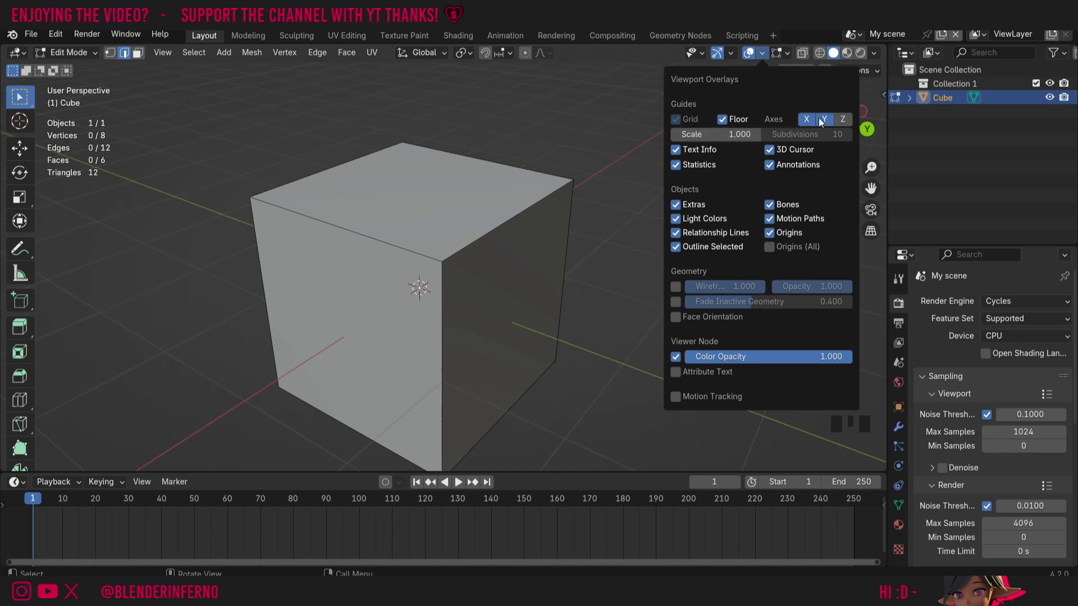
left_click(675, 318)
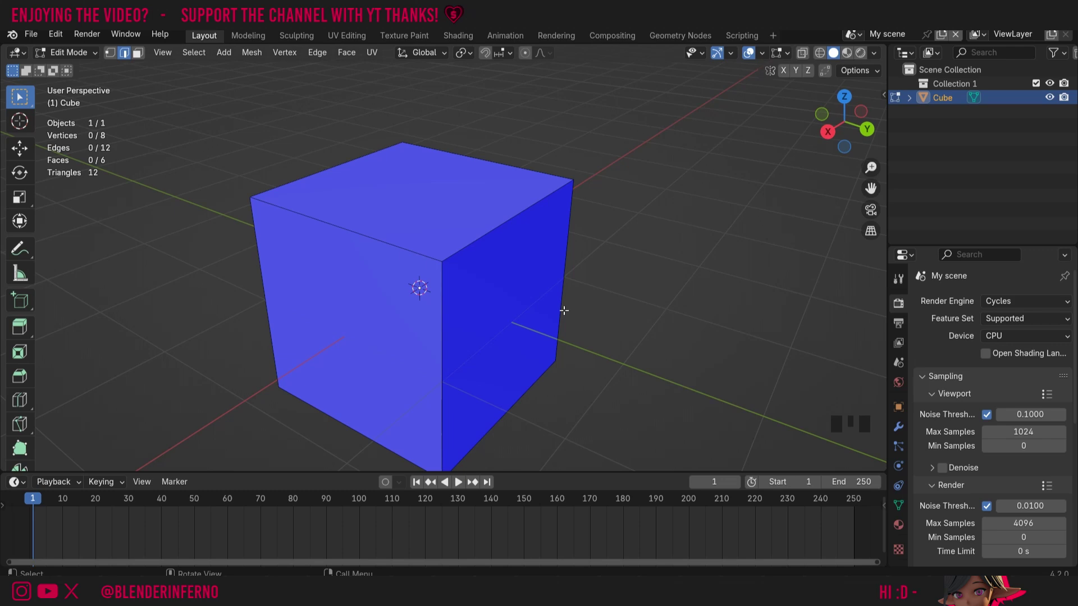
left_click_drag(855, 119, 1004, 67)
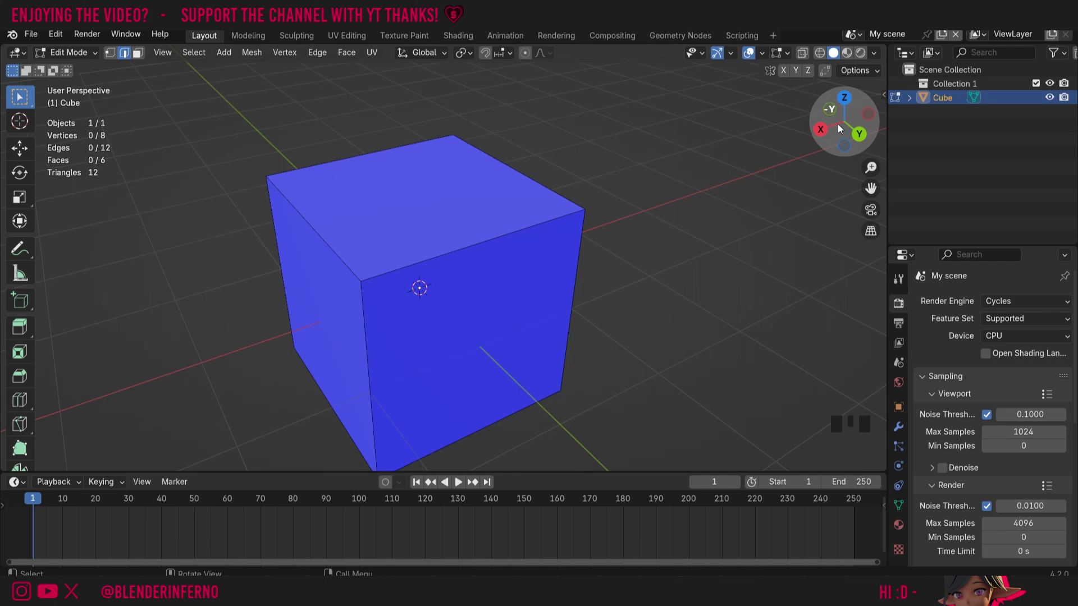
left_click_drag(838, 123, 625, 222)
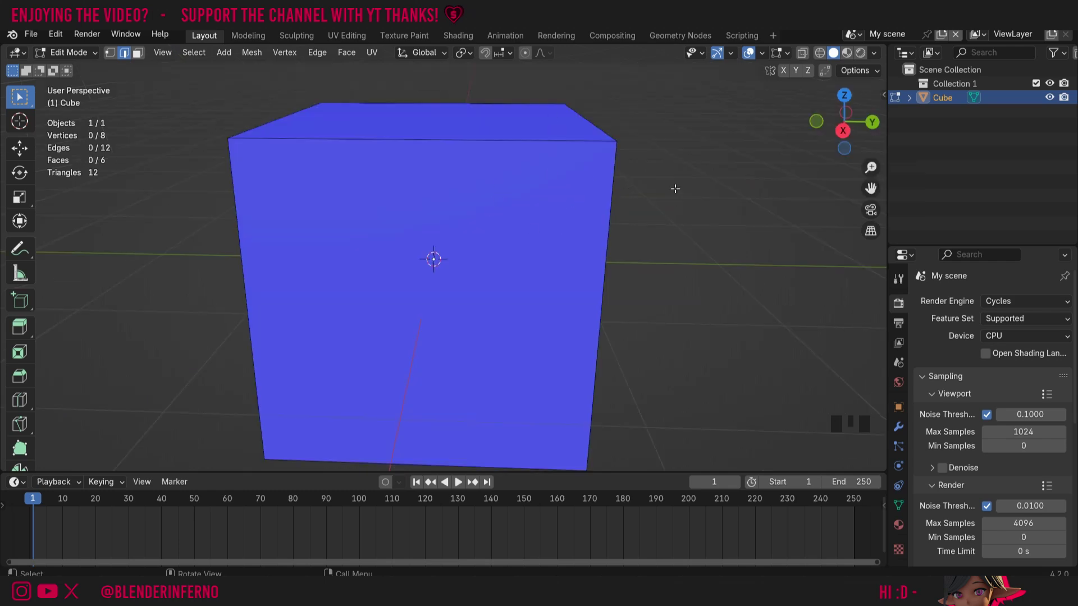
scroll(490, 244, "up", 2)
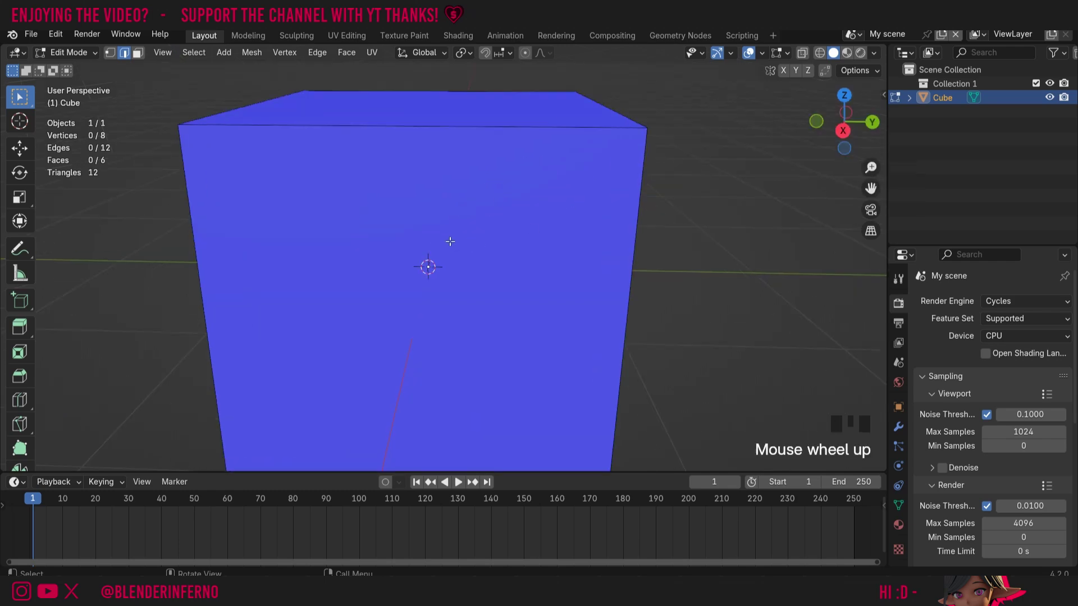
scroll(450, 241, "up", 17)
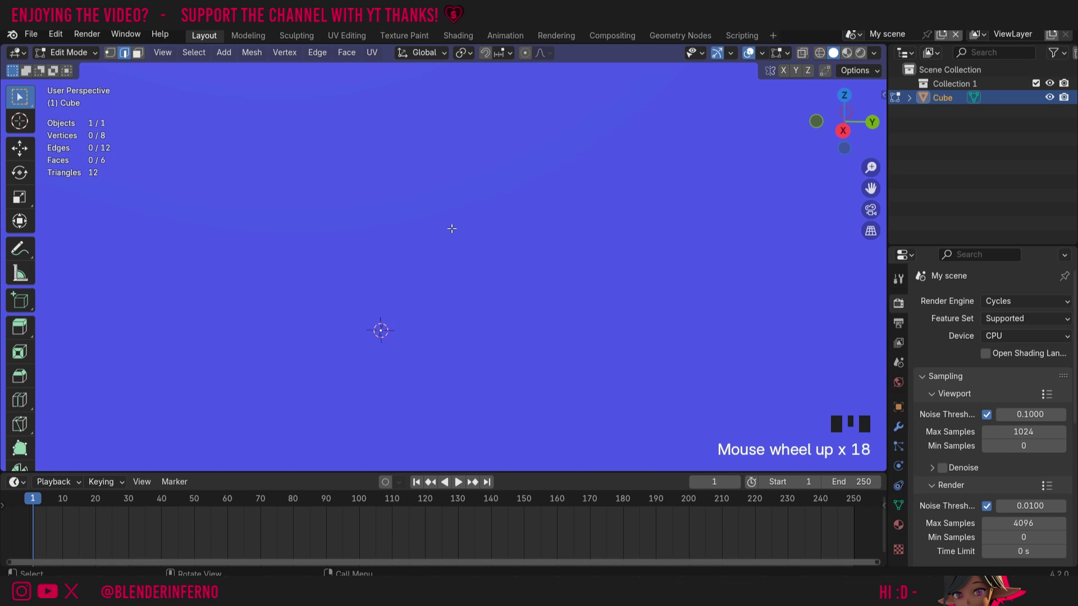
scroll(452, 229, "up", 15)
scroll(404, 200, "down", 2)
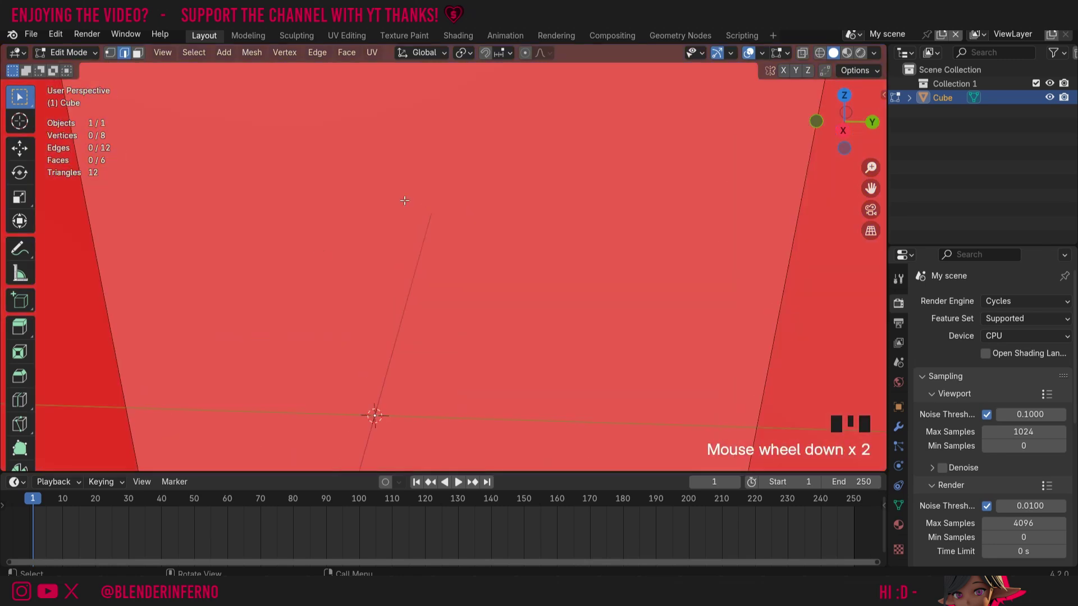
left_click_drag(847, 117, 458, 159)
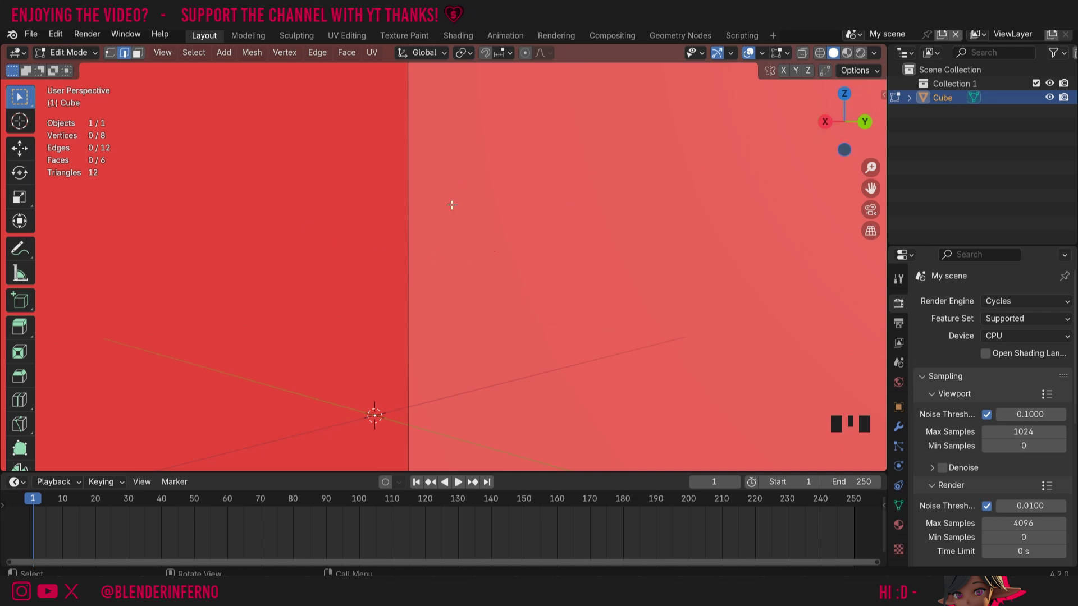
left_click_drag(845, 120, 846, 124)
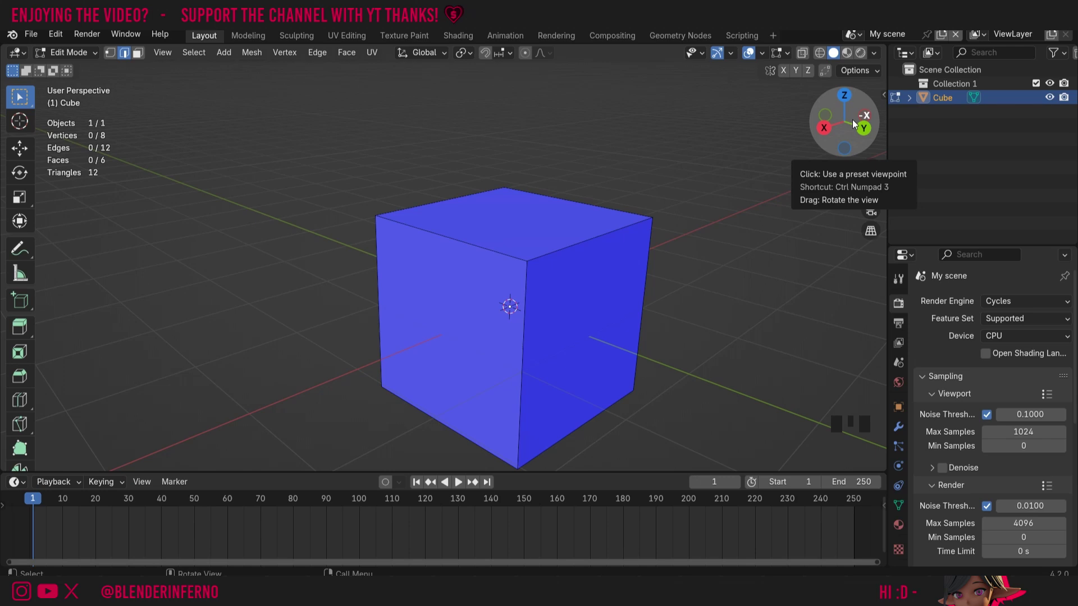
Switch to face select mode and select the cube's front-right face.
left_click_drag(836, 131, 825, 133)
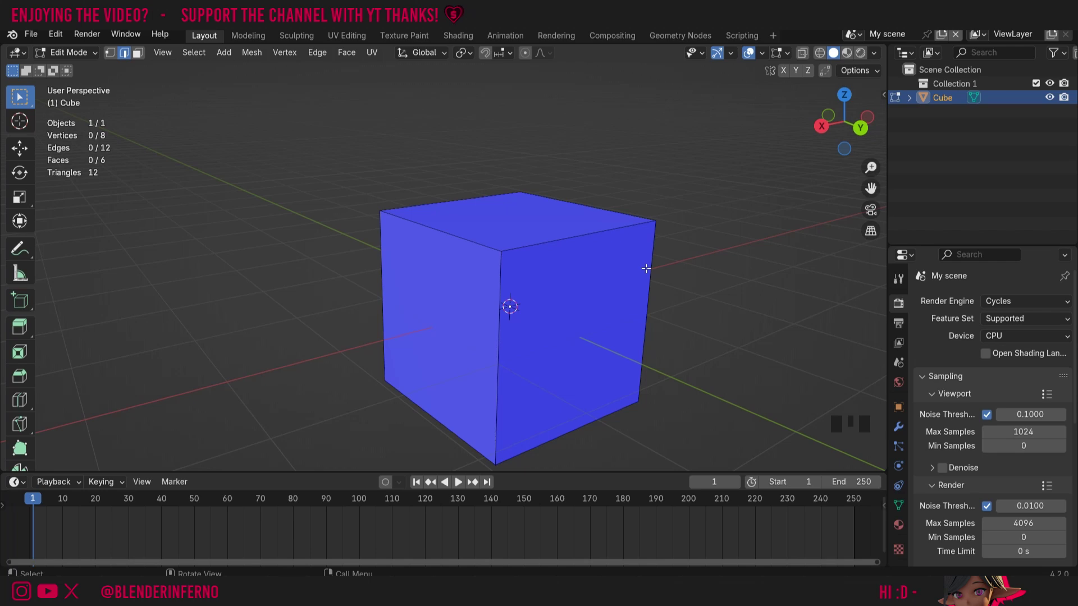
key("3")
left_click(569, 286)
left_click_drag(844, 120, 819, 132)
left_click_drag(871, 188, 955, 277)
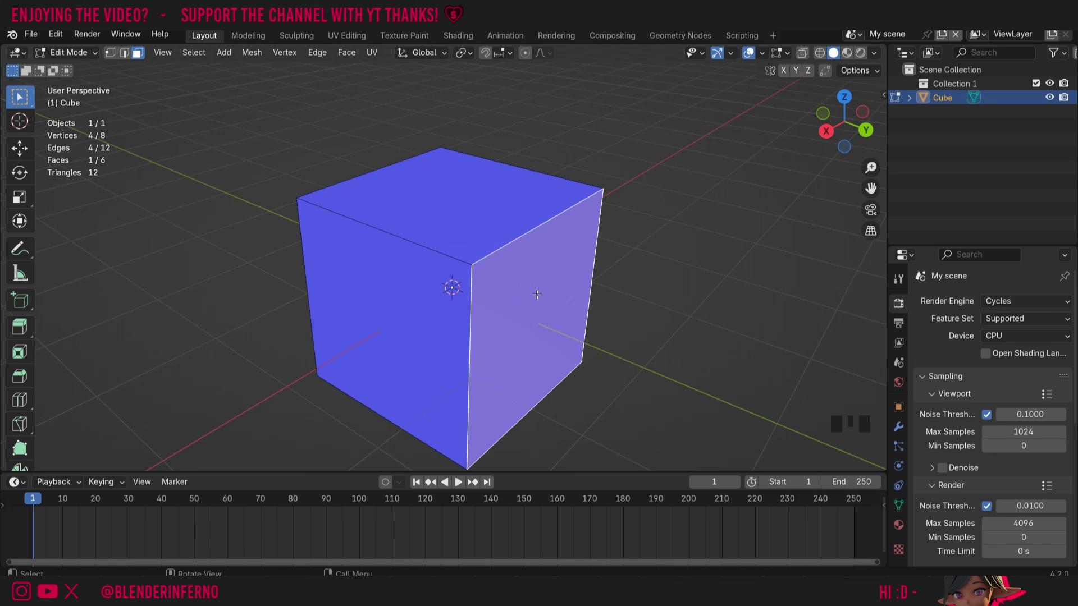
Deselect the right face and orbit in to inspect it showing red.
left_click(629, 301)
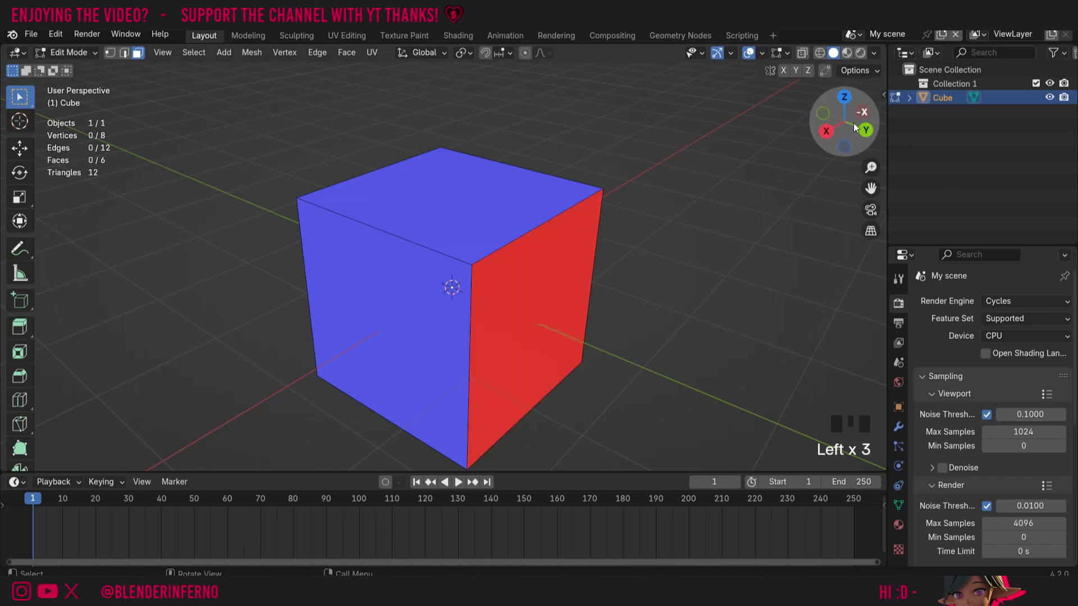
left_click_drag(853, 127, 712, 125)
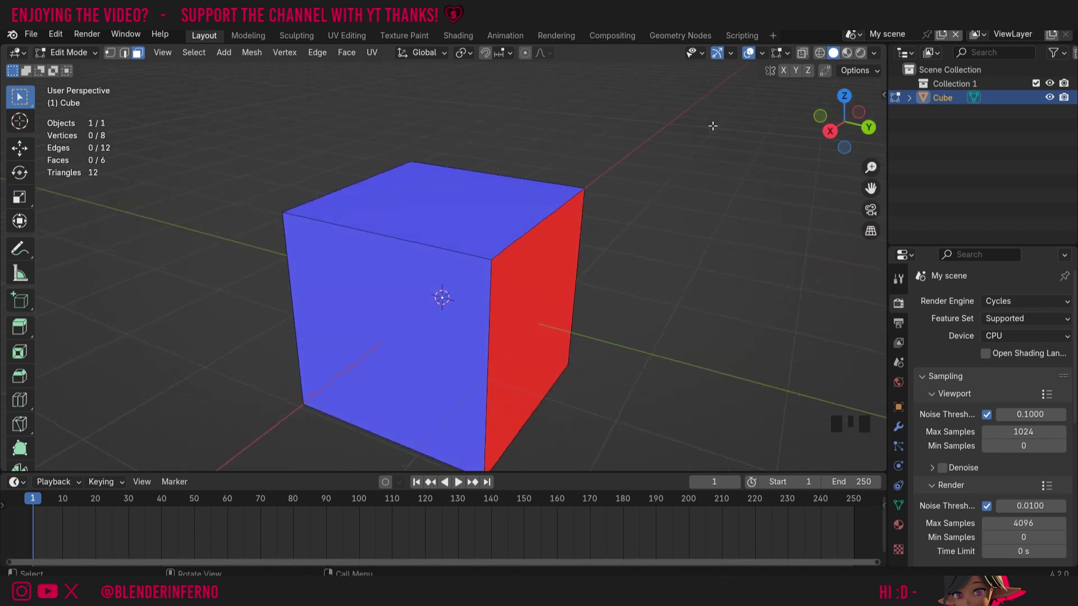
scroll(826, 129, "up", 3)
mouse_move(831, 127)
left_mouse_down()
mouse_move(782, 133)
mouse_move(840, 127)
left_mouse_up()
Select the red face and flip its normal with Mesh > Normals > Flip, then zoom out.
left_click(396, 270)
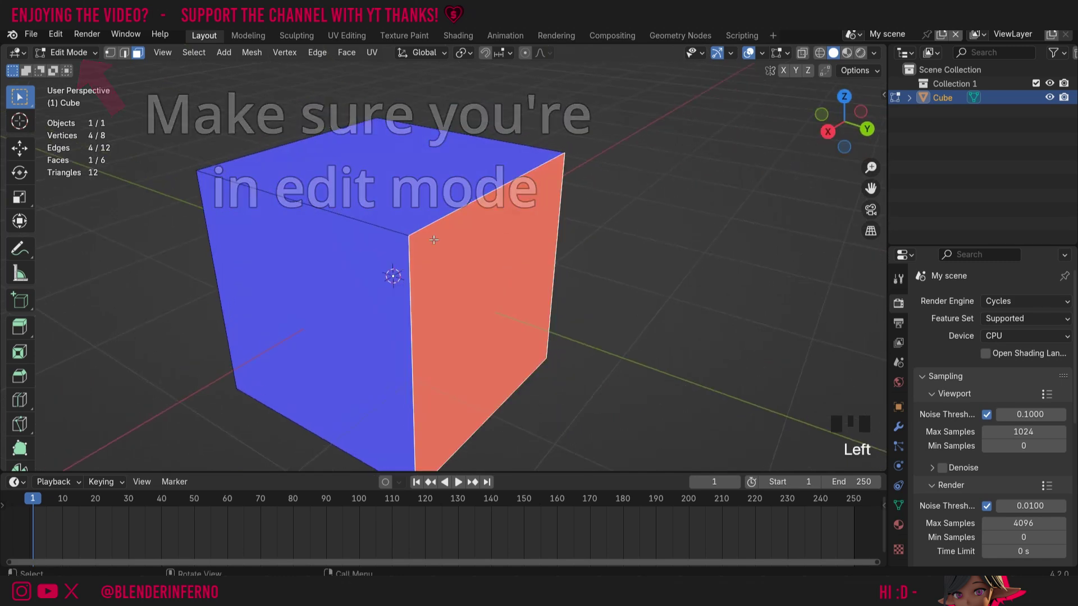
left_click(251, 53)
mouse_move(303, 147)
left_click(251, 52)
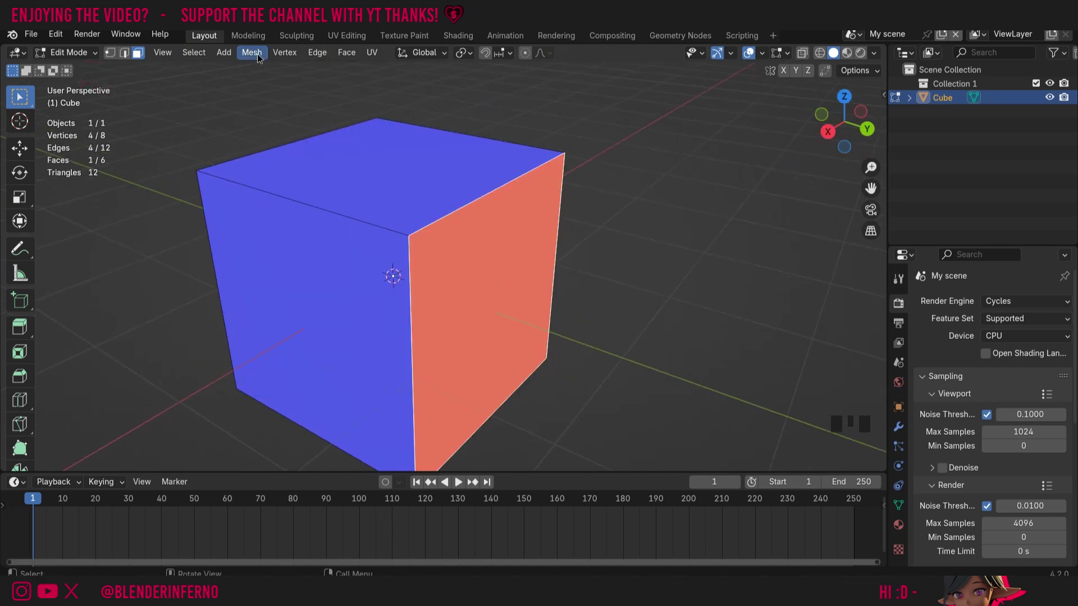
left_click(257, 54)
mouse_move(291, 309)
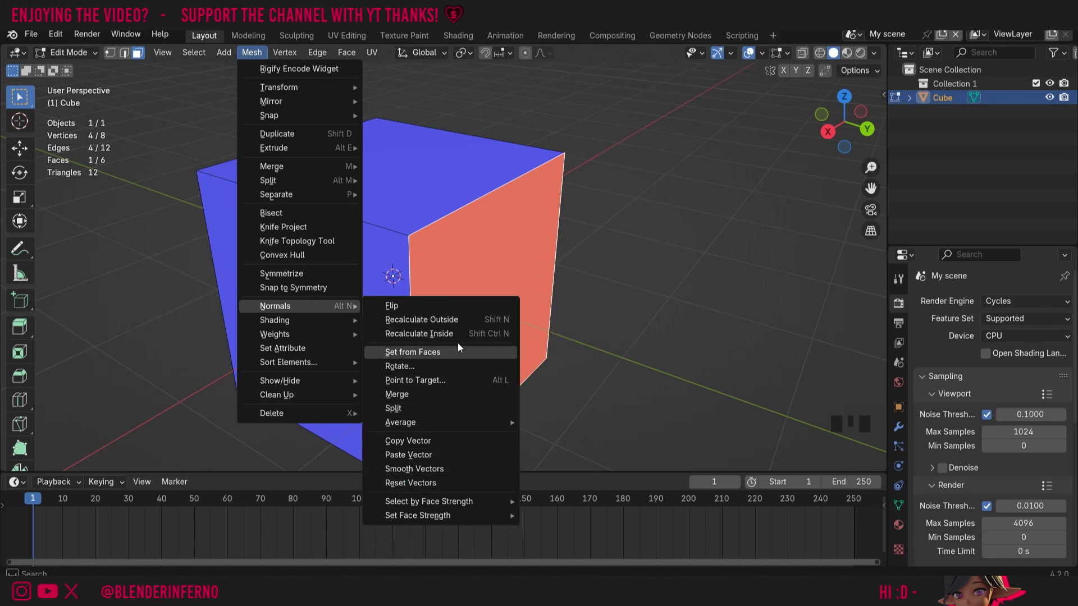
left_click(419, 305)
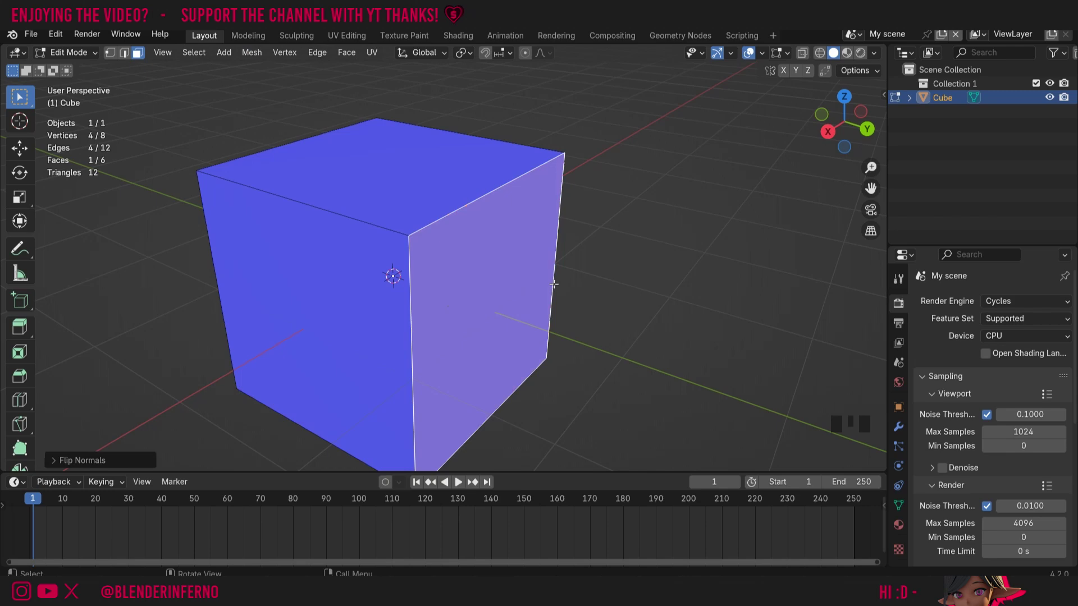
scroll(618, 259, "down", 1)
scroll(617, 258, "down", 1)
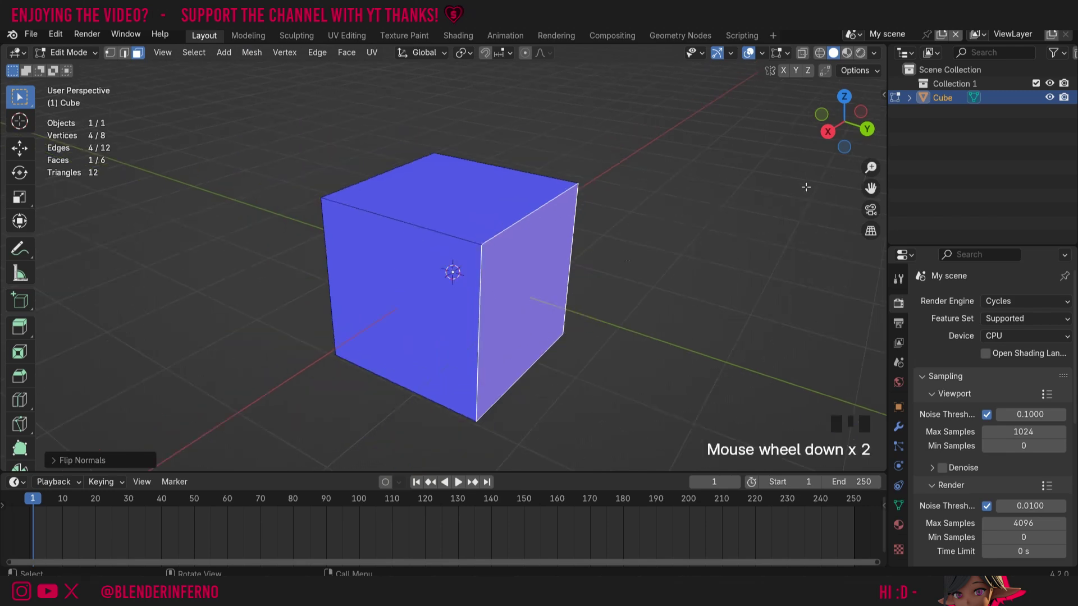
Select the whole mesh and recalculate normals outside with Shift+N.
left_click_drag(834, 130, 797, 141)
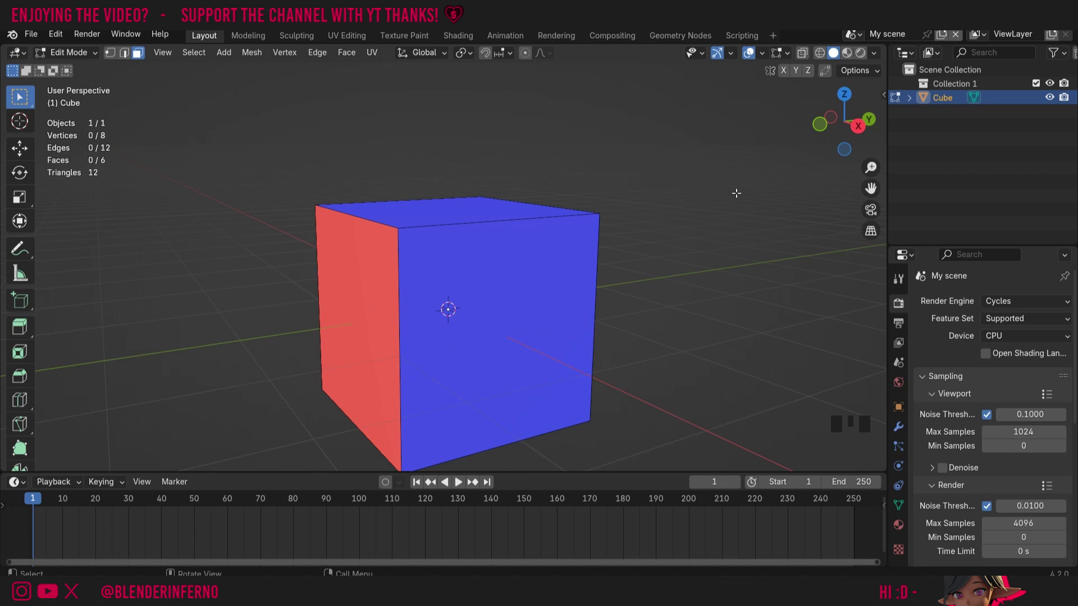
key("a")
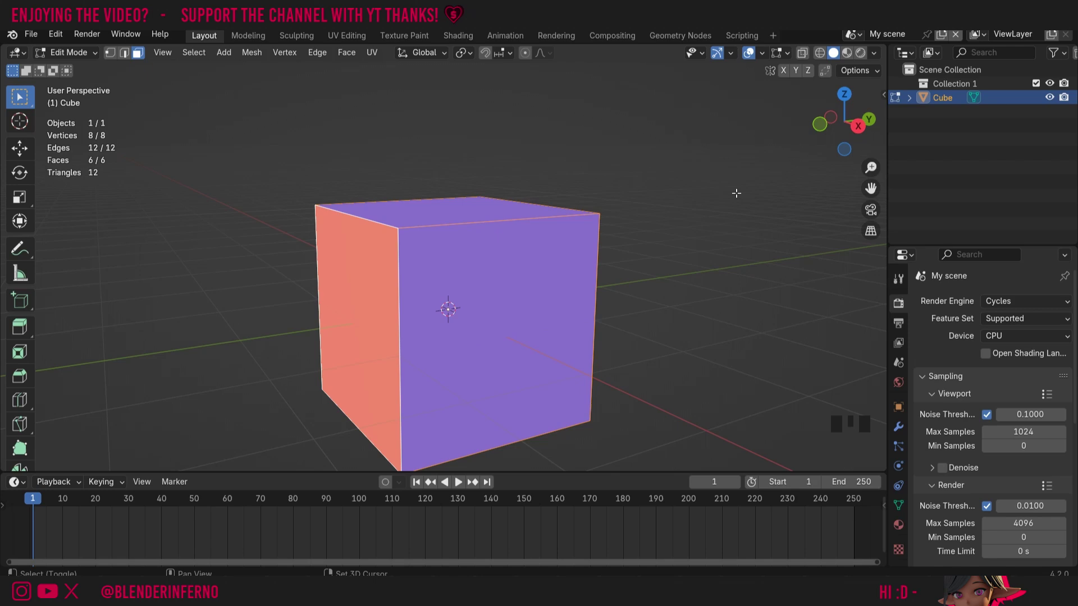
key("shift+n")
mouse_move(842, 121)
left_mouse_down()
mouse_move(797, 130)
mouse_move(785, 115)
mouse_move(850, 124)
left_mouse_up()
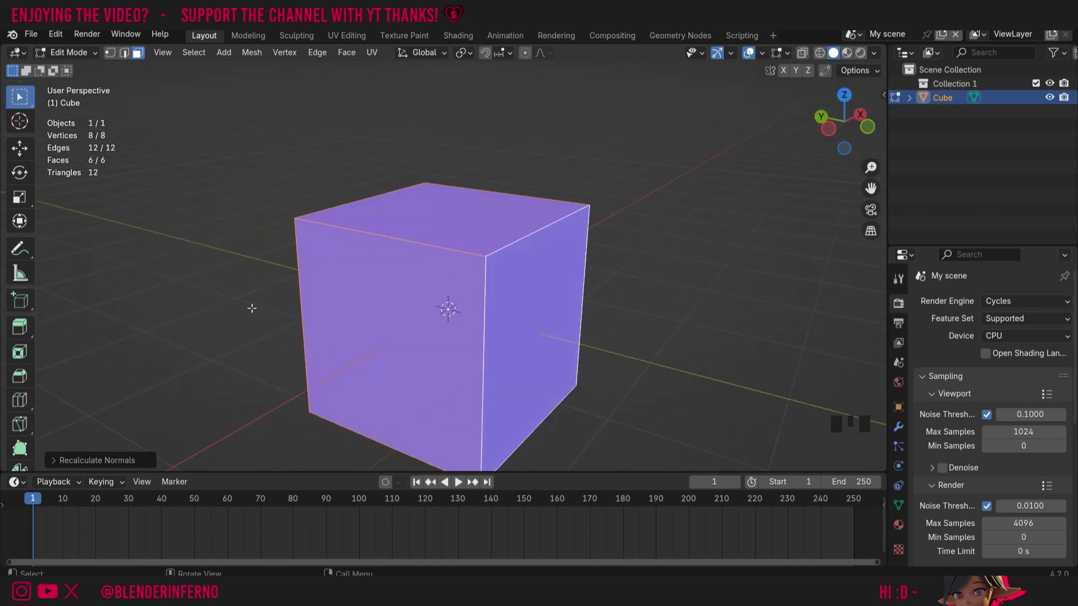
Try recalculating normals with the Inside option, then undo it.
left_click(55, 459)
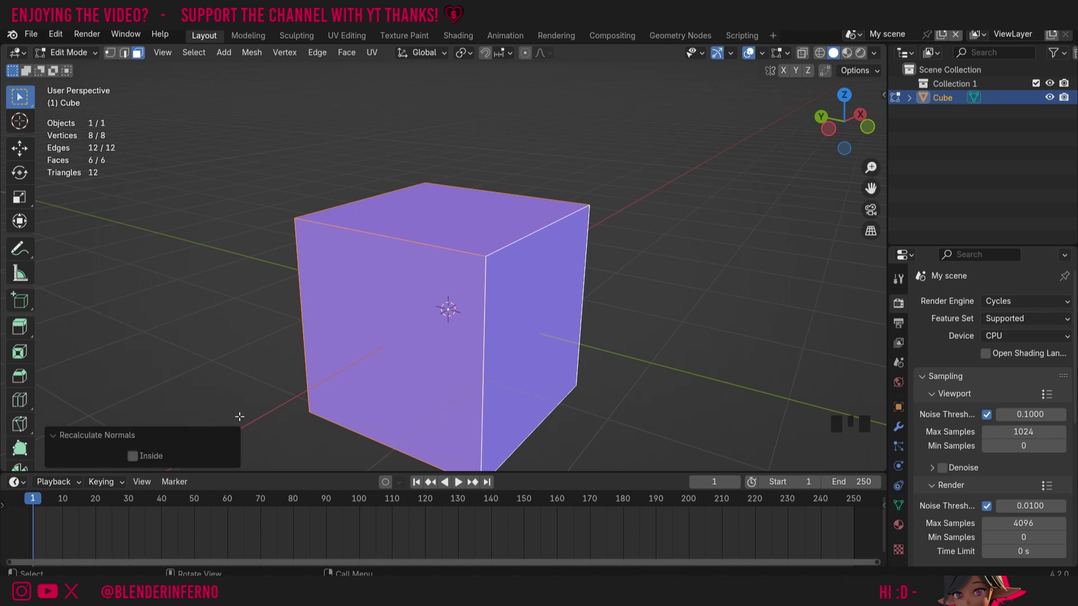
left_click(133, 455)
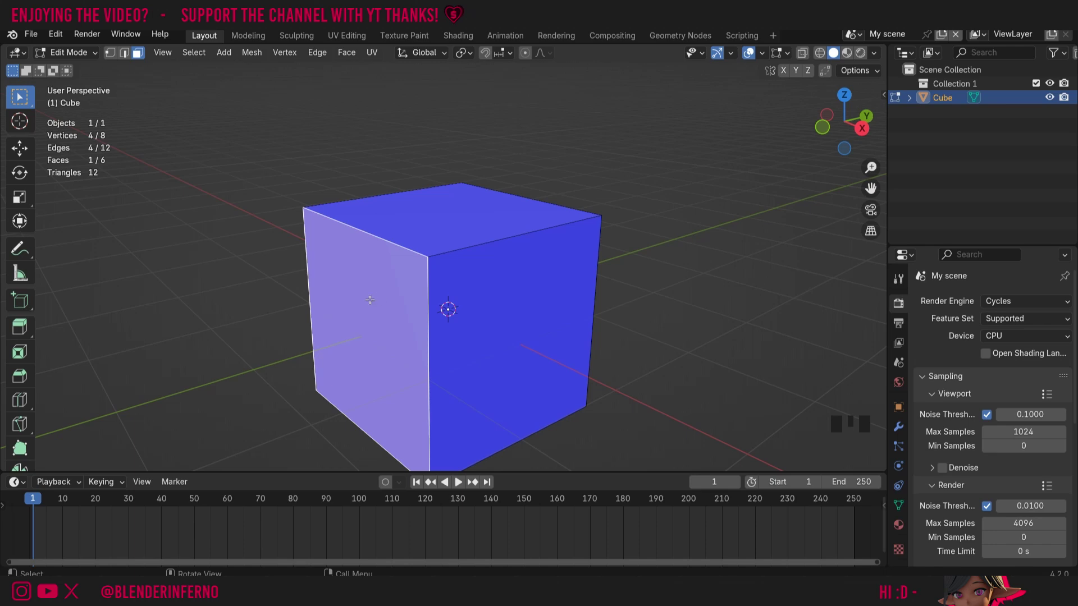
key("ctrl+shift+n")
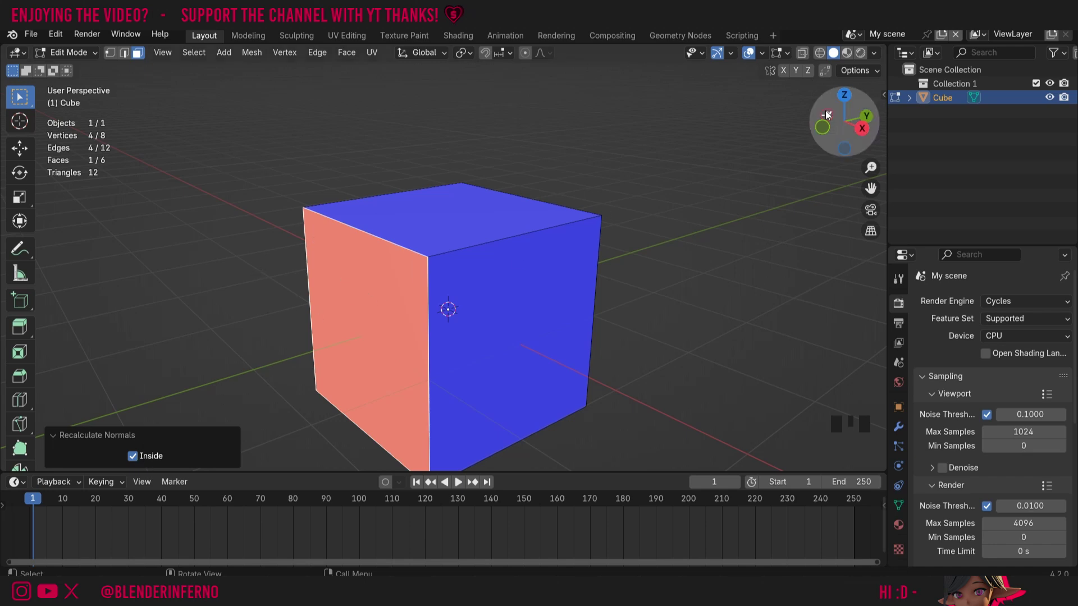
key("ctrl+z")
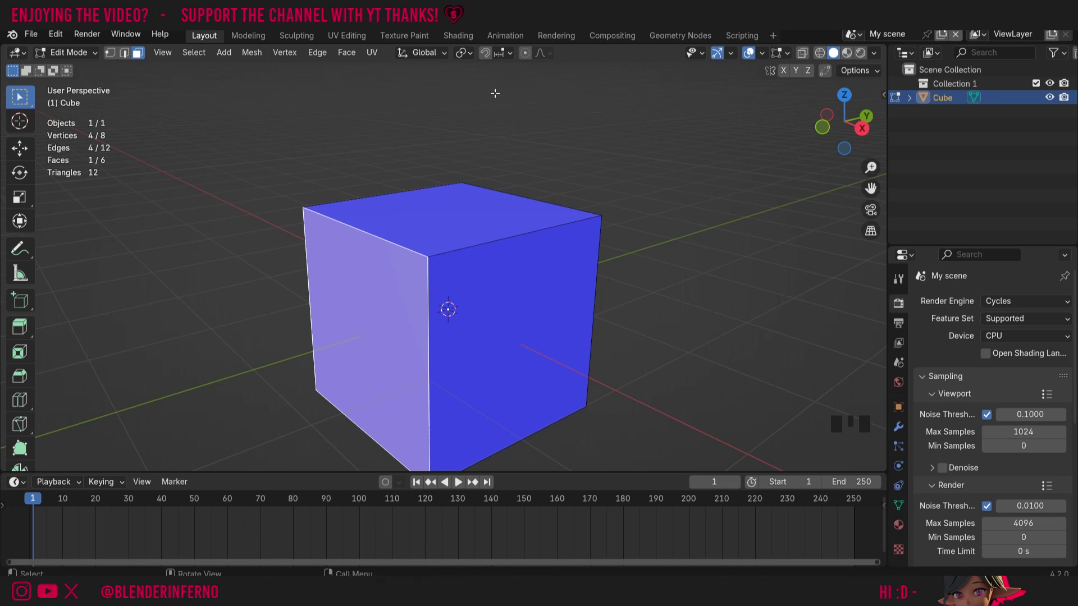
Re-enter Edit Mode and turn on face normal lines in the mesh edit overlays.
left_click(762, 53)
key("Tab")
key("Tab")
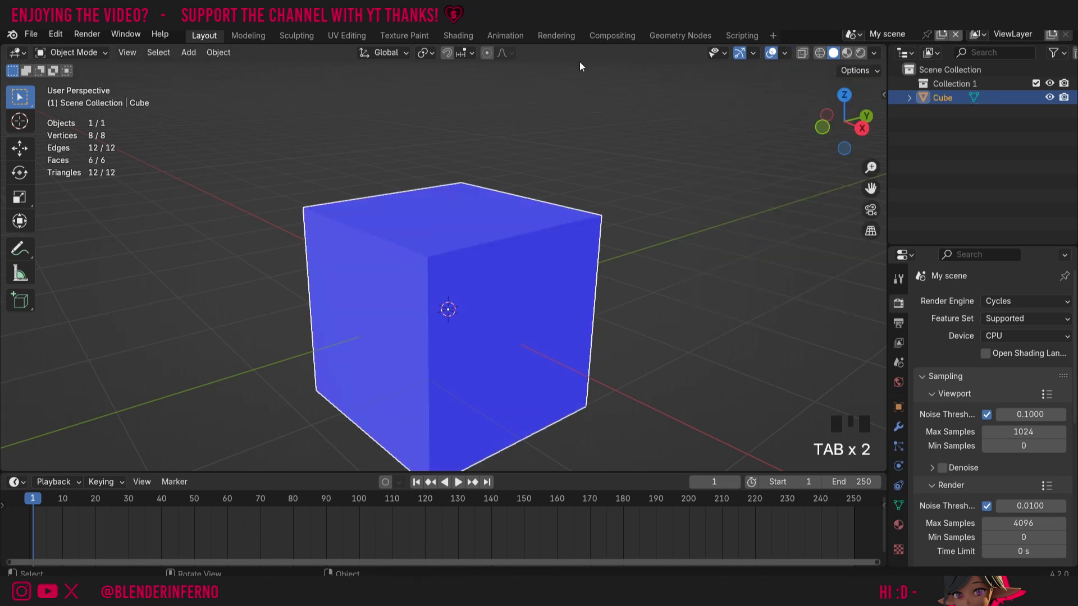
key("Tab")
key("Tab")
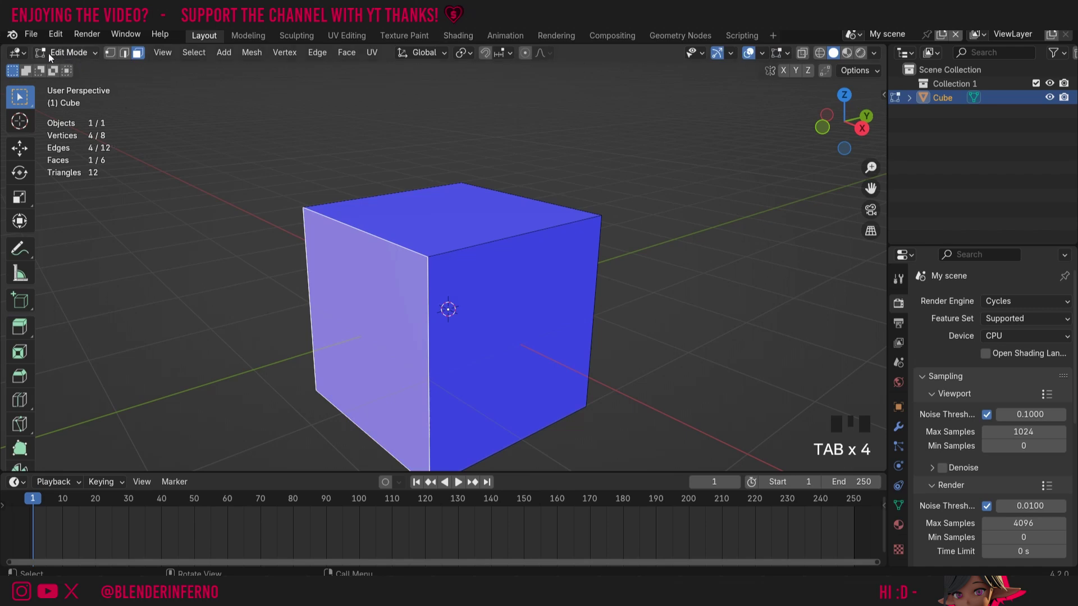
left_click(788, 54)
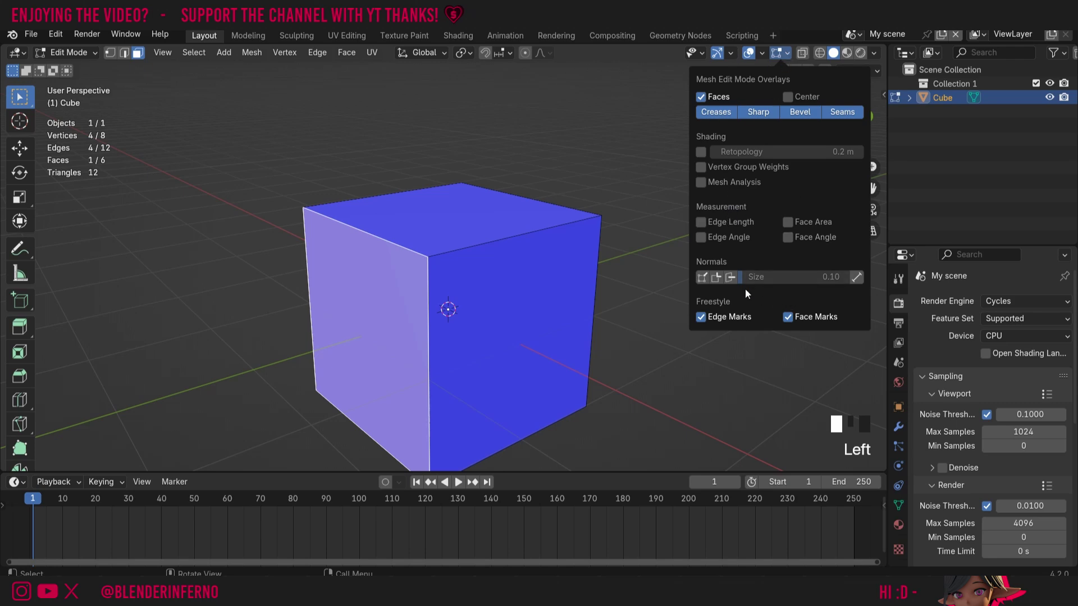
left_click(701, 278)
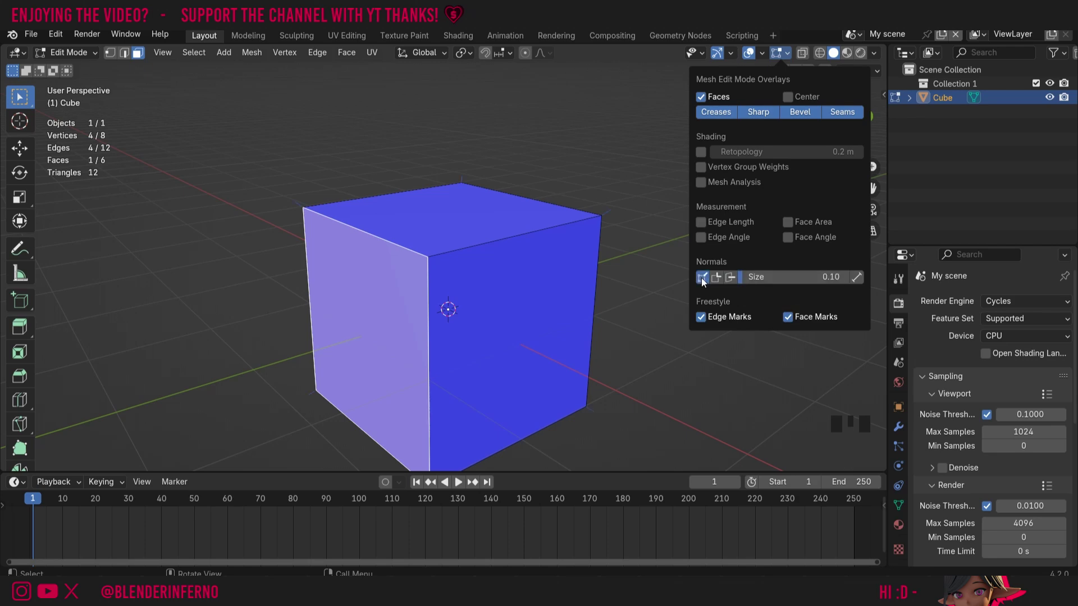
left_click(702, 278)
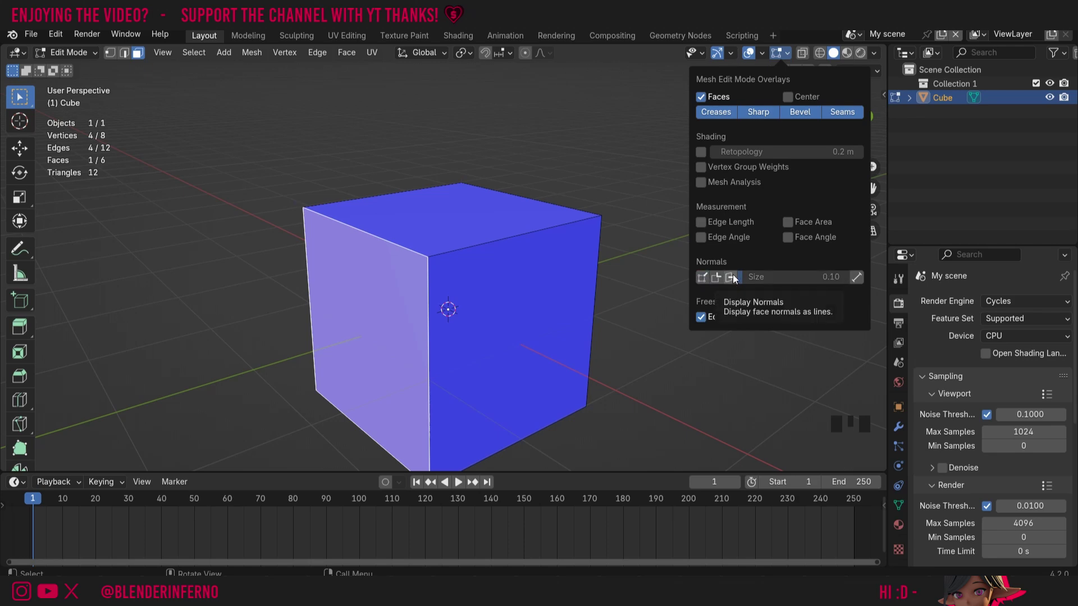
left_click(730, 277)
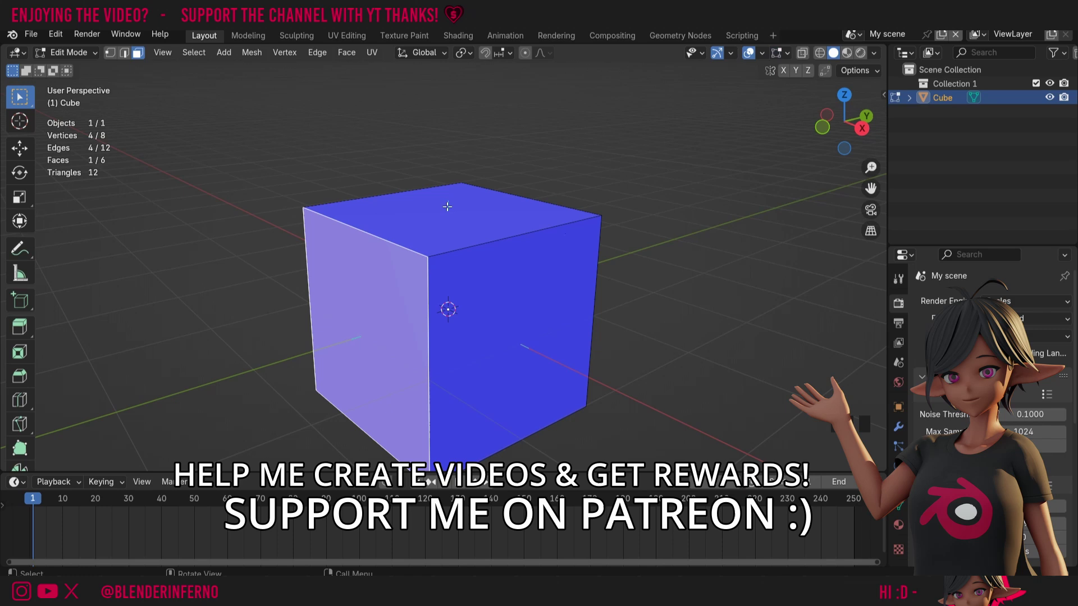
Test recalculating all normals inside, undo it, and switch back to Object Mode.
left_click_drag(857, 131, 811, 132)
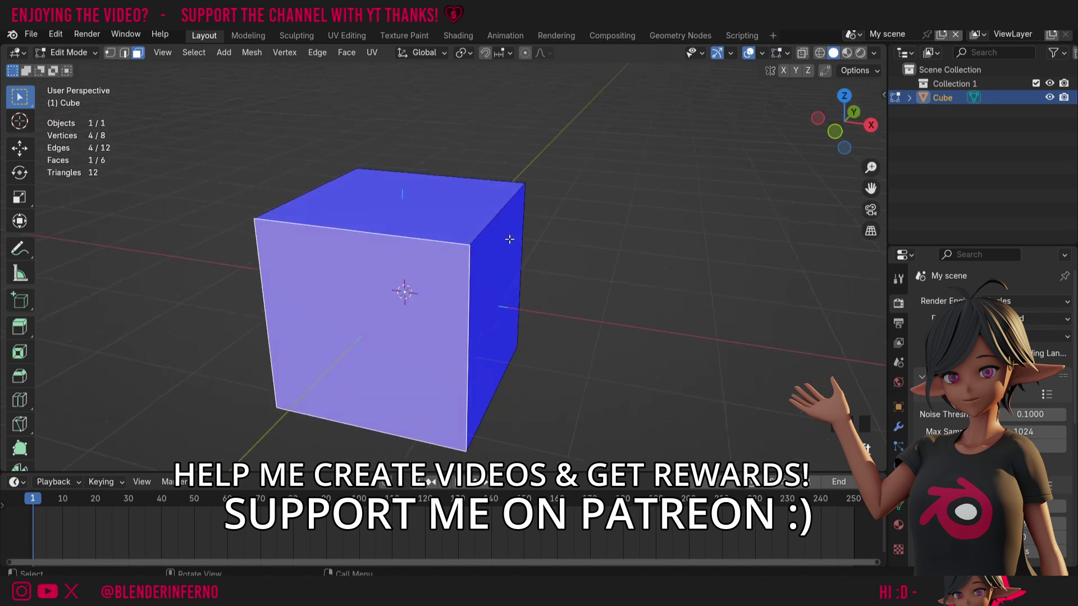
scroll(404, 192, "up", 5)
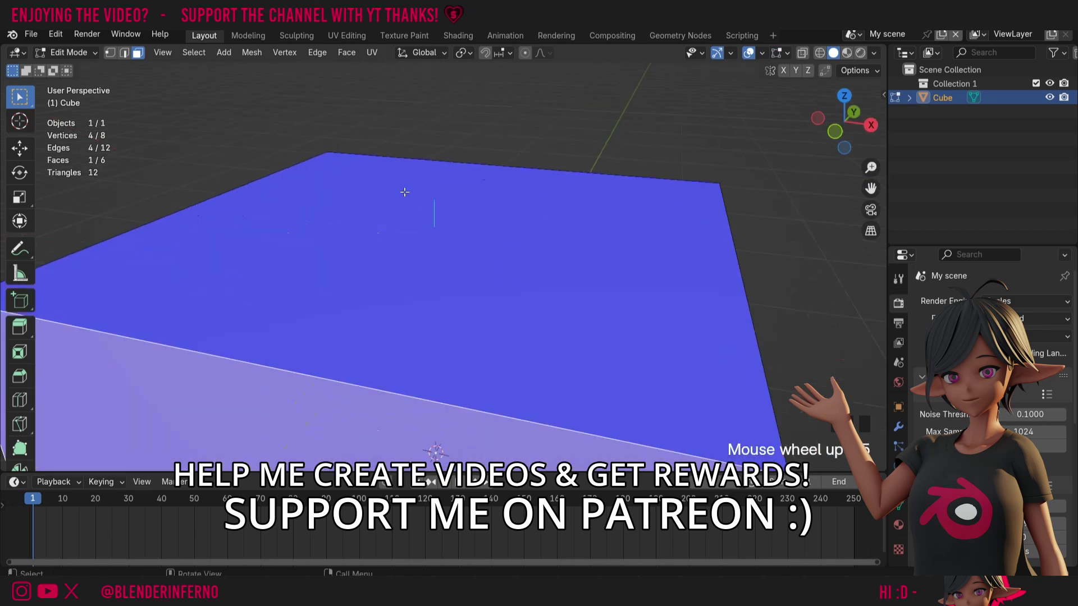
key("ctrl+z")
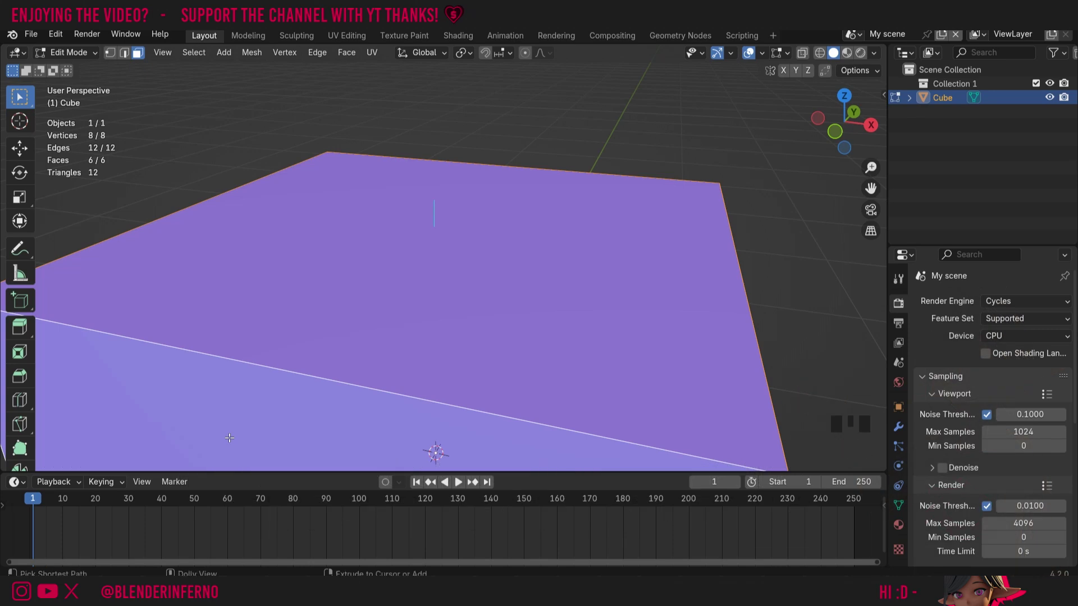
key("ctrl+shift+n")
scroll(375, 408, "down", 4)
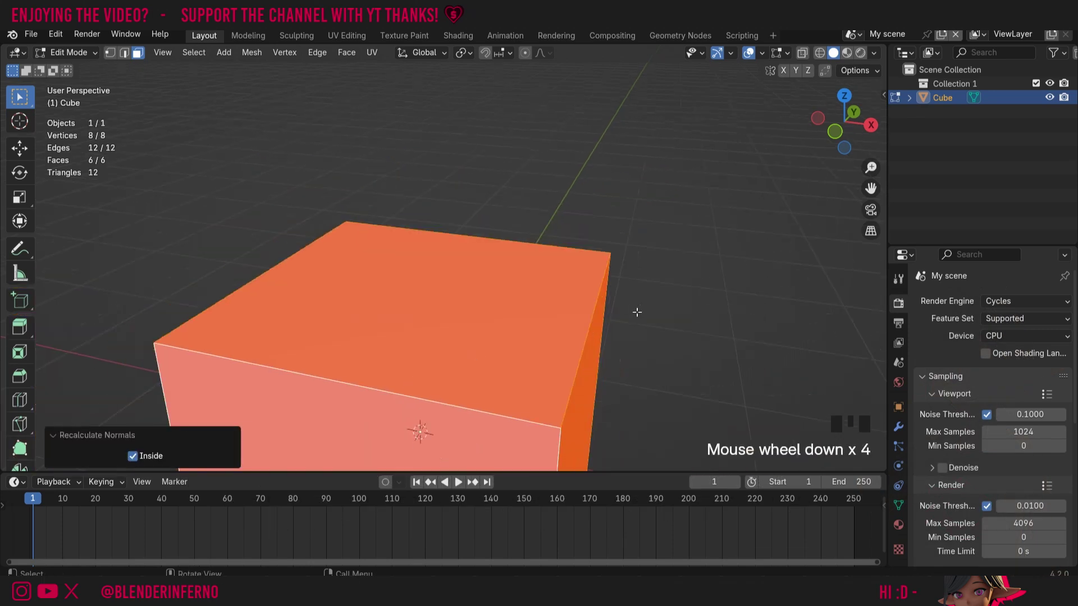
left_click_drag(871, 189, 849, 180)
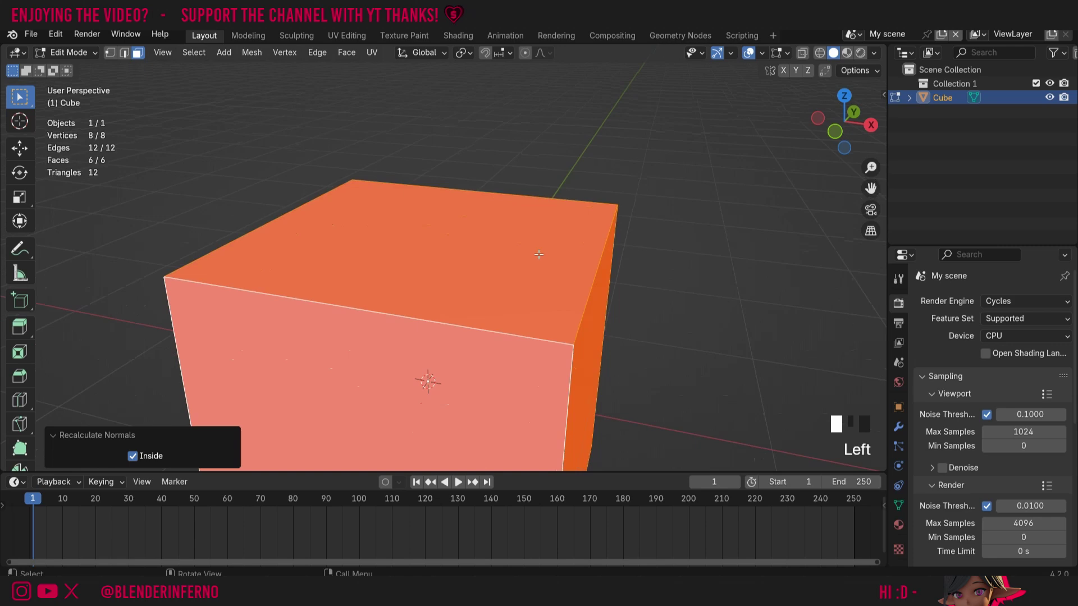
key("ctrl+z")
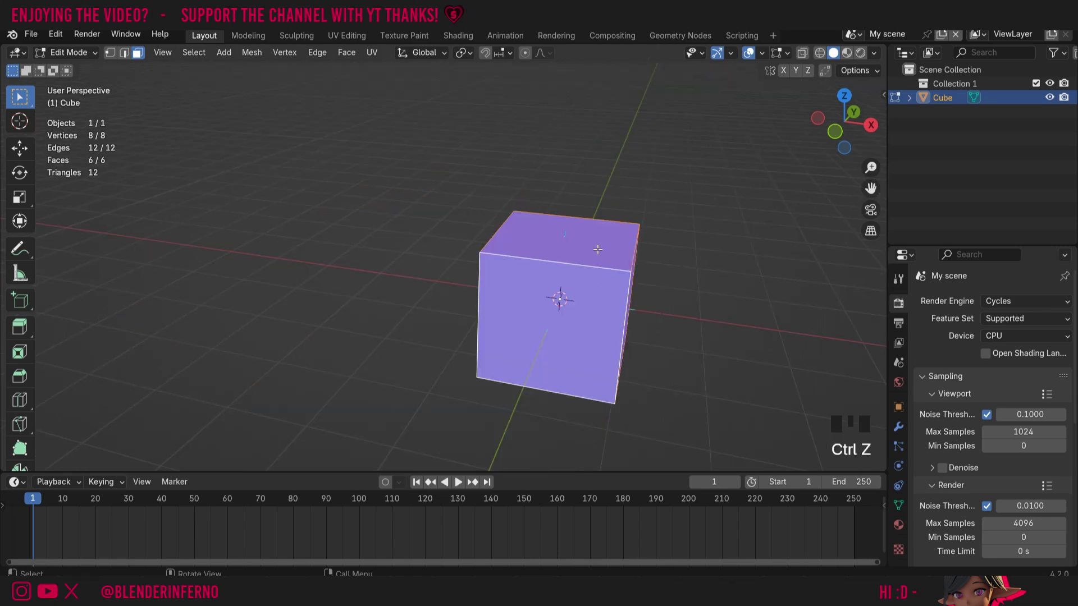
scroll(667, 308, "up", 5)
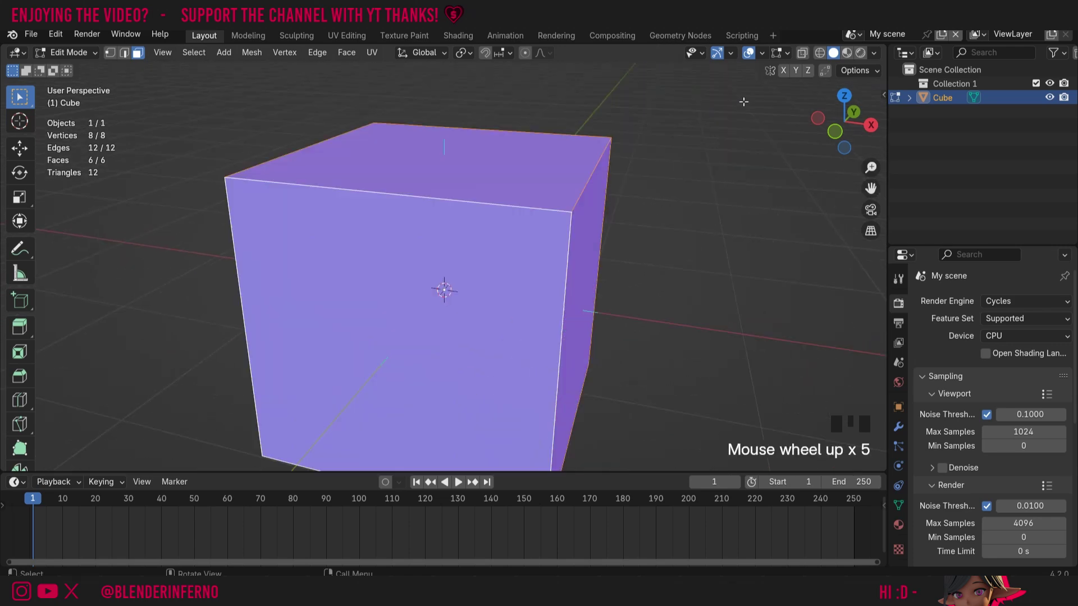
left_click(791, 53)
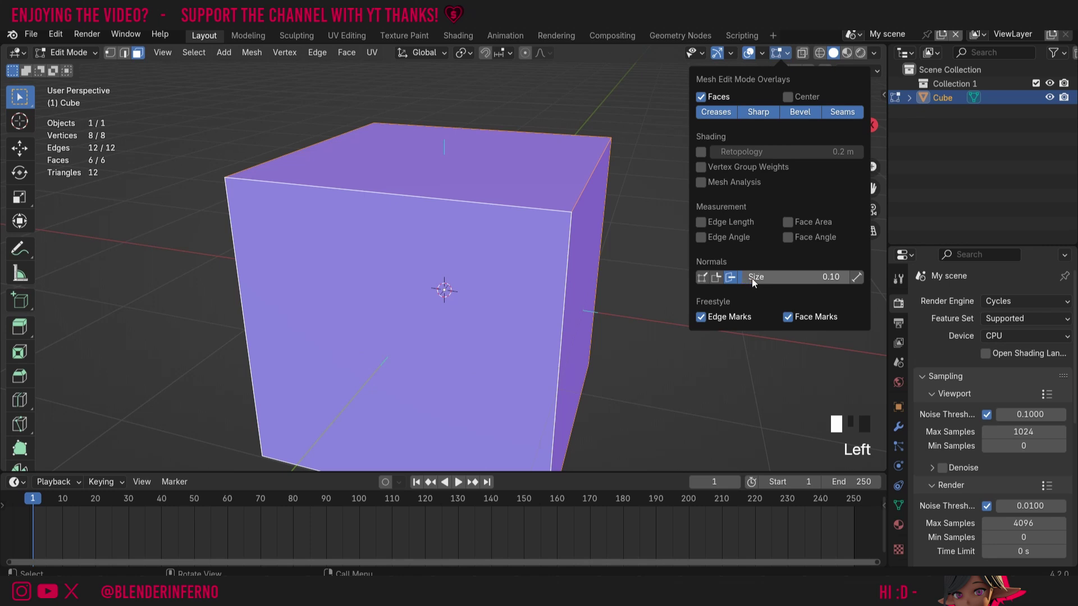
key("Tab")
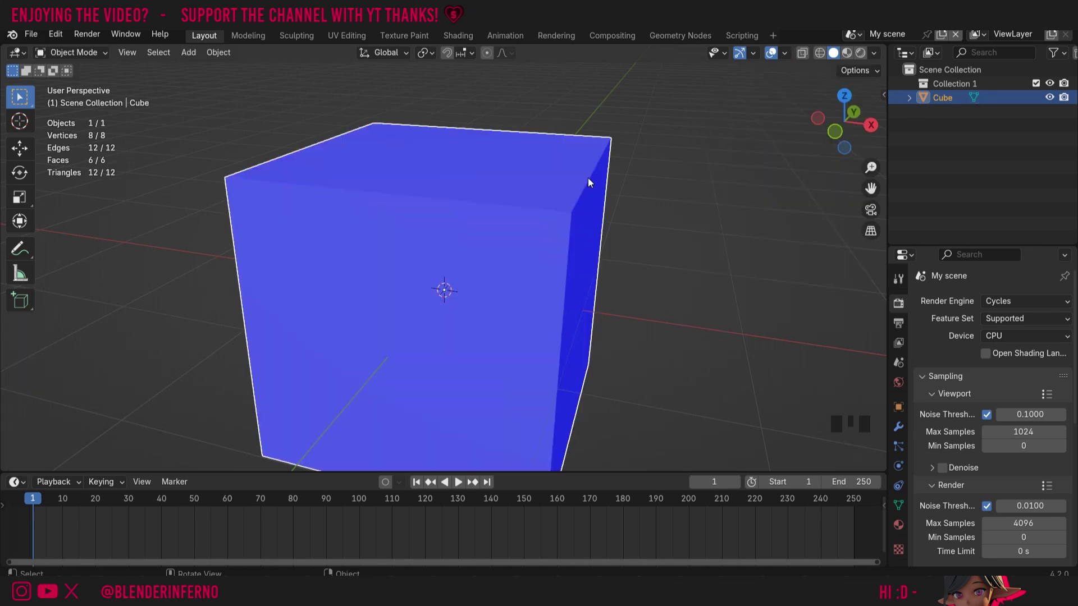
scroll(588, 177, "down", 3)
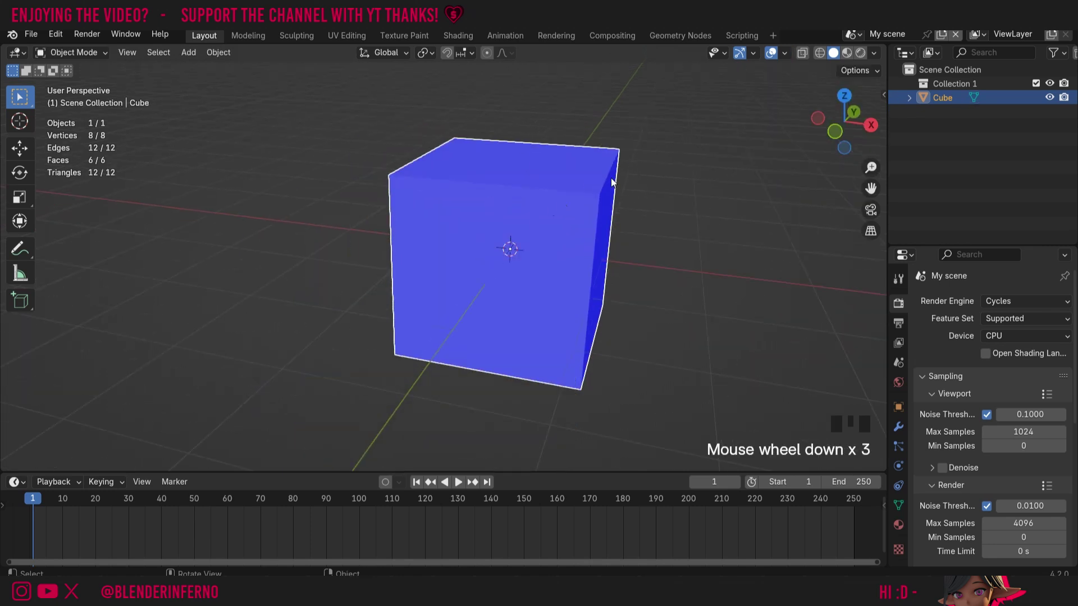
mouse_move(859, 115)
left_mouse_down()
mouse_move(819, 118)
mouse_move(855, 130)
left_mouse_up()
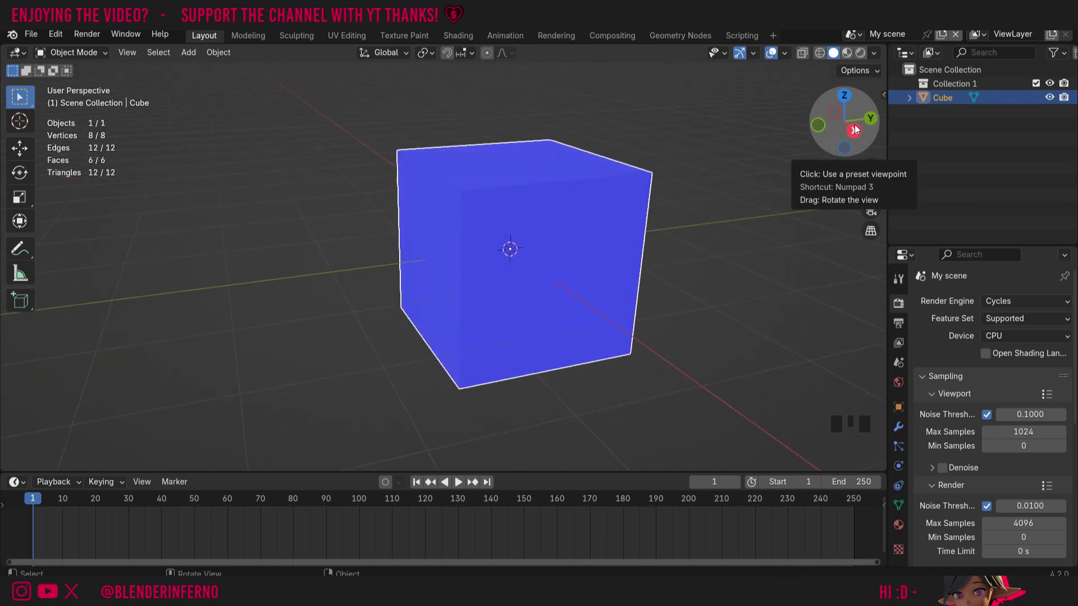